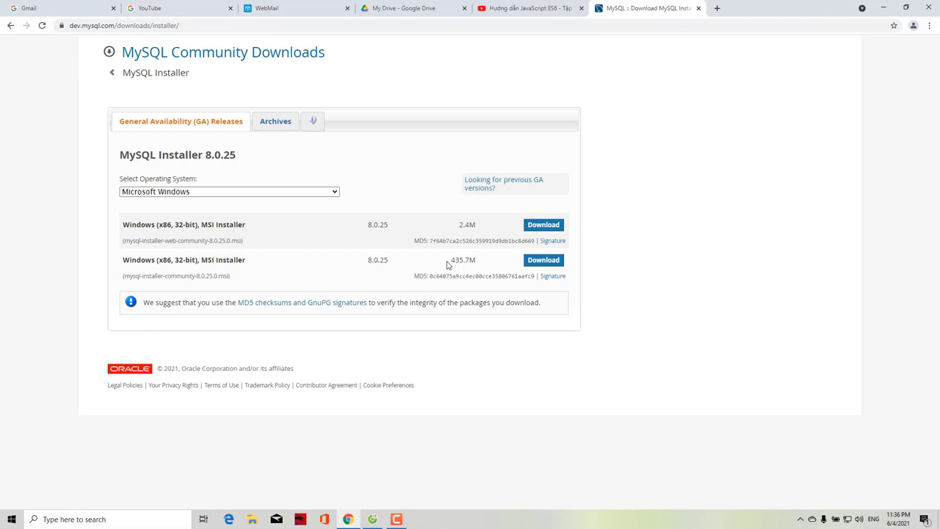
# Download the 435.7M mysql-installer-community 8.0.25 package without signing in to Oracle
pyautogui.moveTo(449, 261); pyautogui.dragTo(475, 260)
pyautogui.click(479, 263)
pyautogui.click(541, 261)
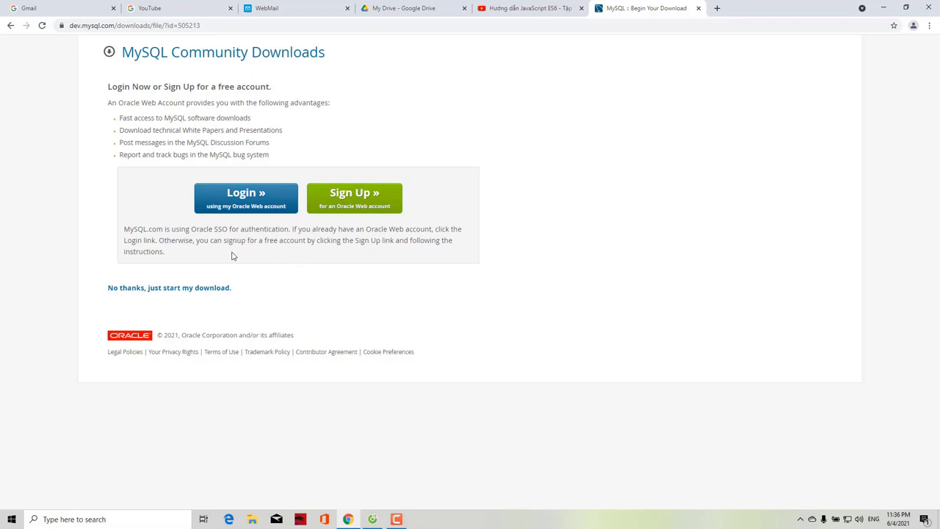
pyautogui.click(141, 290)
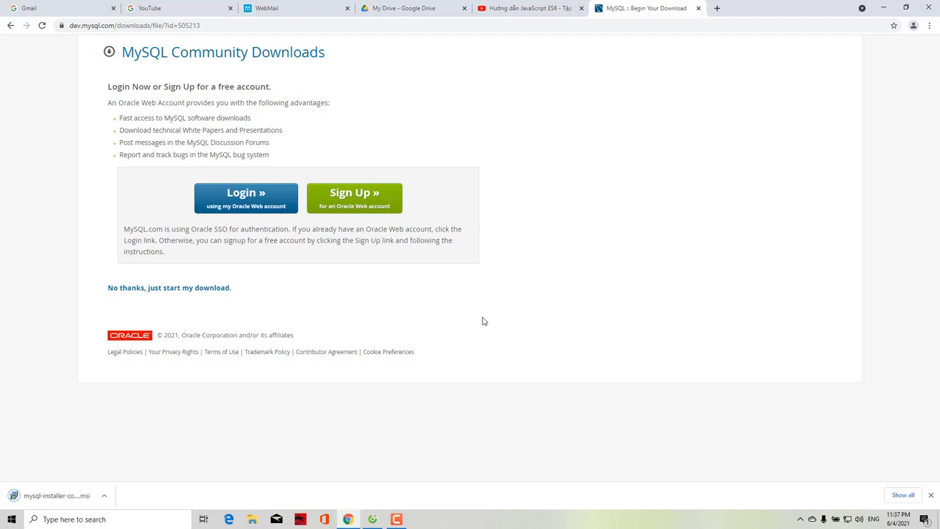
# Show the downloaded installer in its Downloads folder and cut it
pyautogui.click(103, 495)
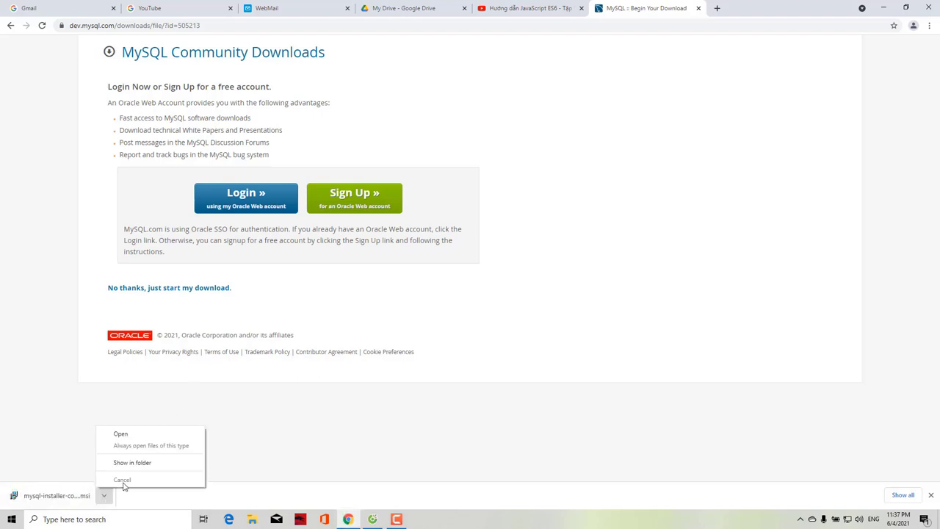
pyautogui.click(139, 466)
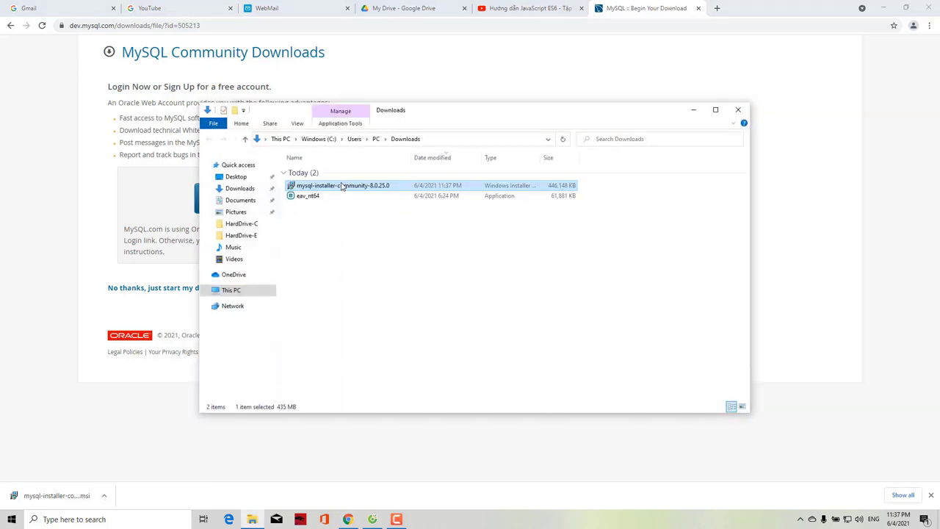
pyautogui.rightClick(341, 186)
pyautogui.click(363, 393)
# Paste the installer into the SOFTWARE FOR WORK folder on HardDrive-E
pyautogui.click(241, 235)
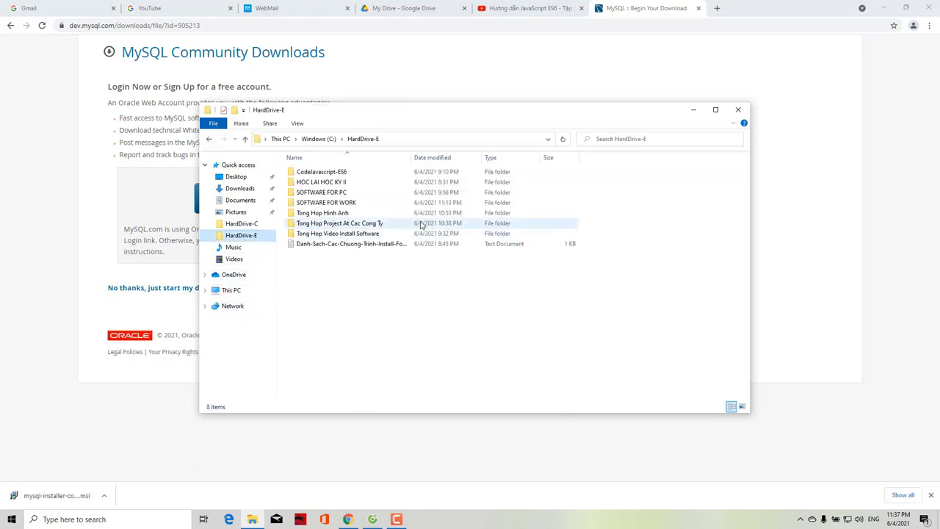
pyautogui.doubleClick(357, 202)
pyautogui.rightClick(353, 200)
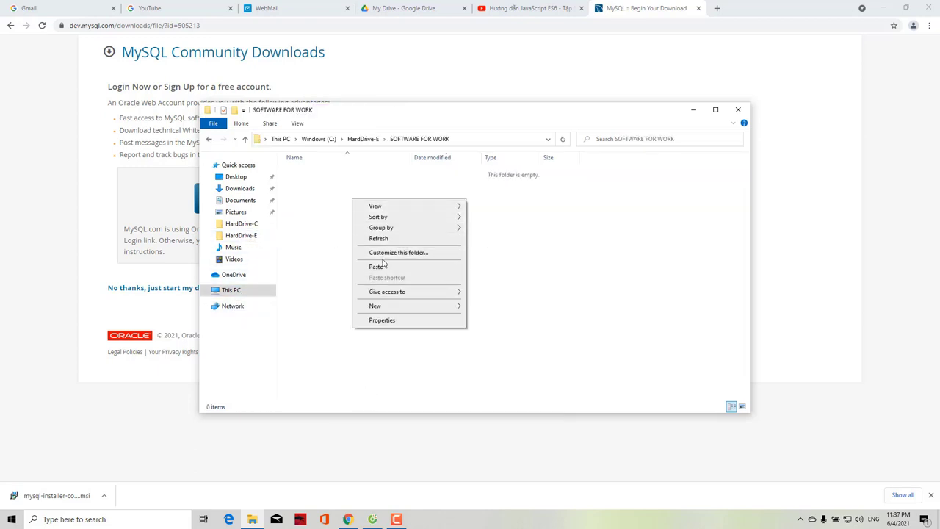
pyautogui.click(382, 262)
pyautogui.click(426, 266)
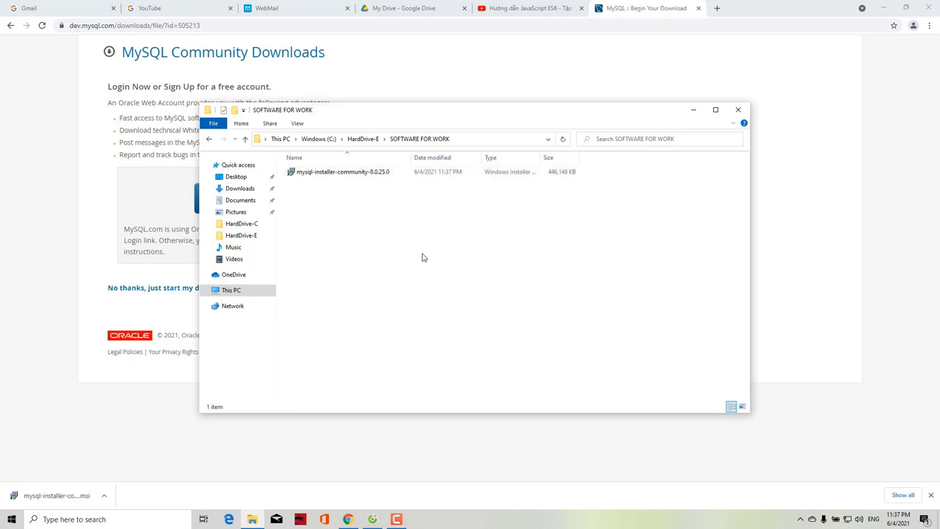
# Launch the installer, choose Developer Default, and resolve requirements, starting the Visual C++ 2015-2019 setup
pyautogui.doubleClick(360, 174)
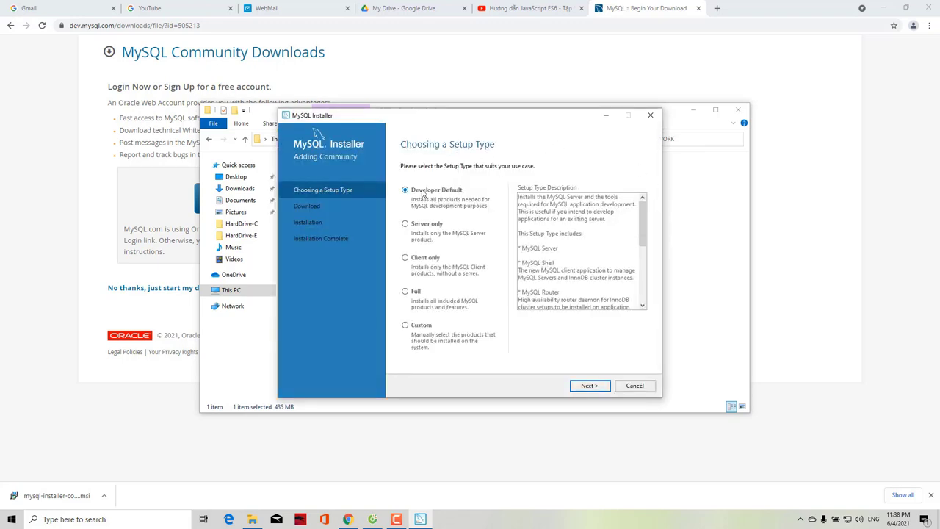
pyautogui.click(583, 387)
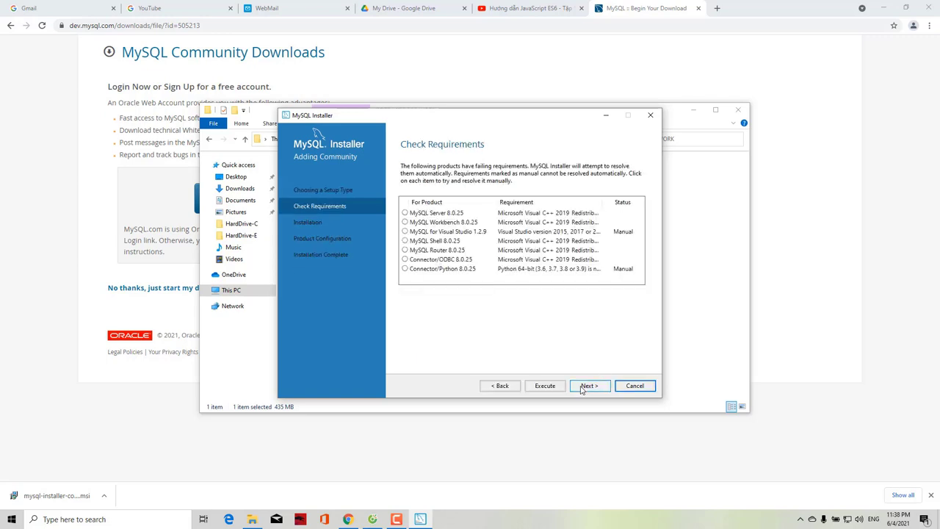
pyautogui.click(547, 387)
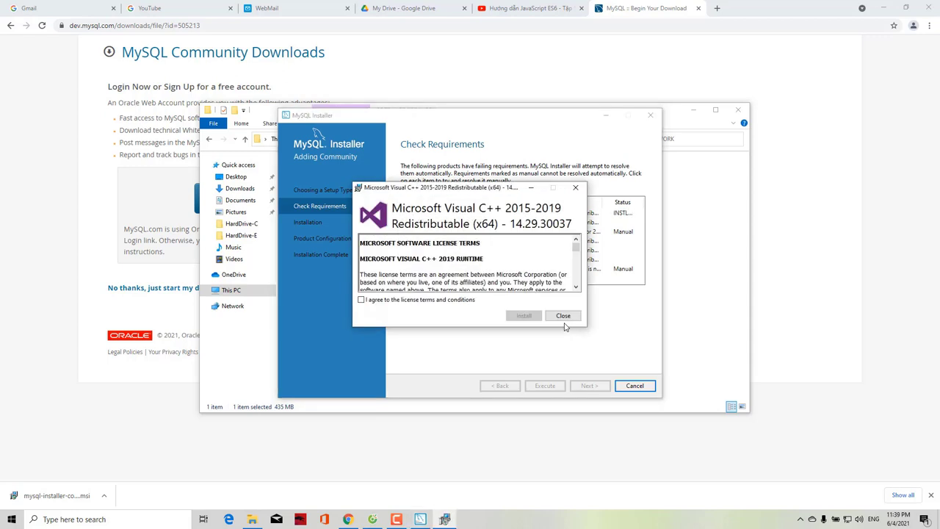
# Install the Visual C++ Redistributable and continue past the unmet requirements warning
pyautogui.click(361, 300)
pyautogui.click(521, 317)
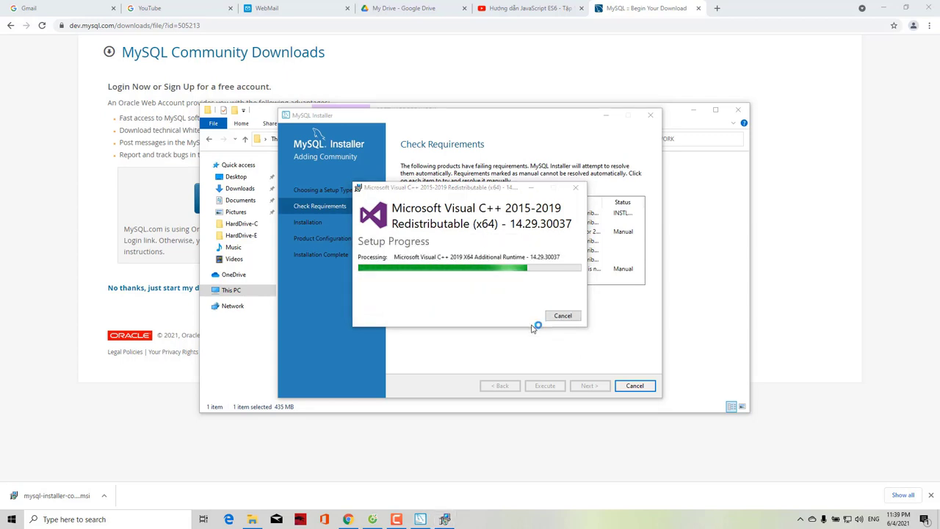
pyautogui.click(563, 315)
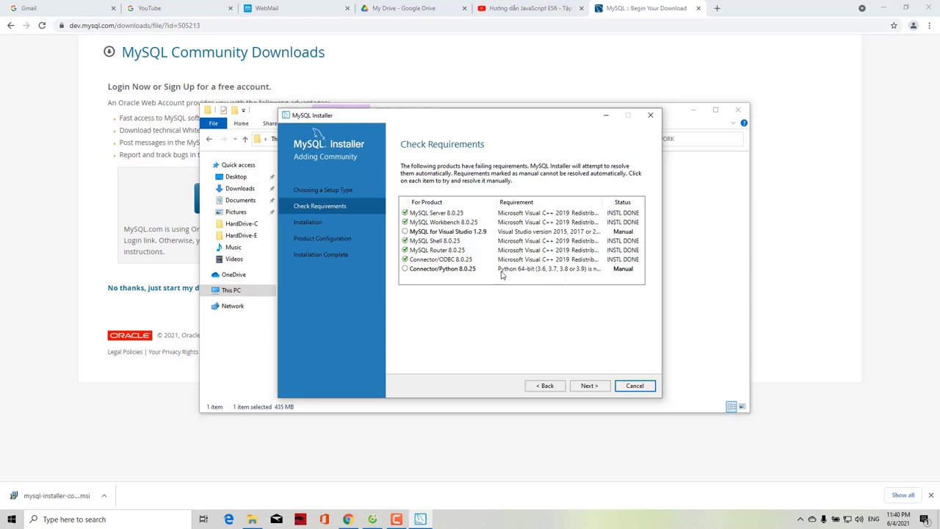
pyautogui.click(588, 387)
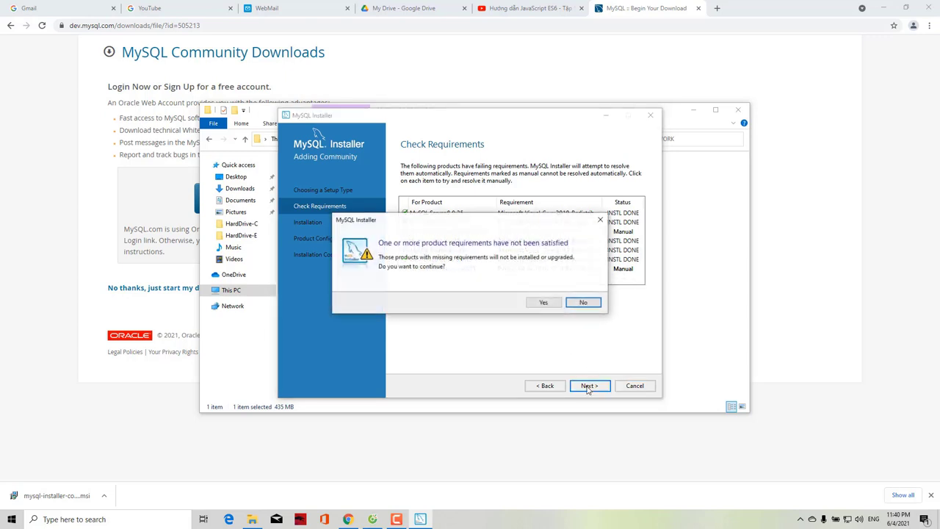
pyautogui.click(543, 302)
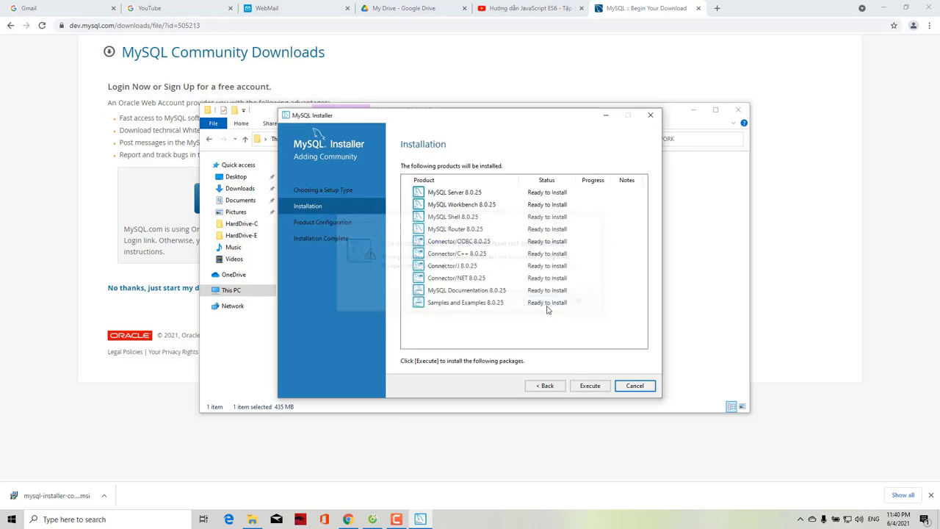
# Install MySQL Server, Workbench, Shell, Router, connectors, documentation and samples 8.0.25
pyautogui.click(588, 387)
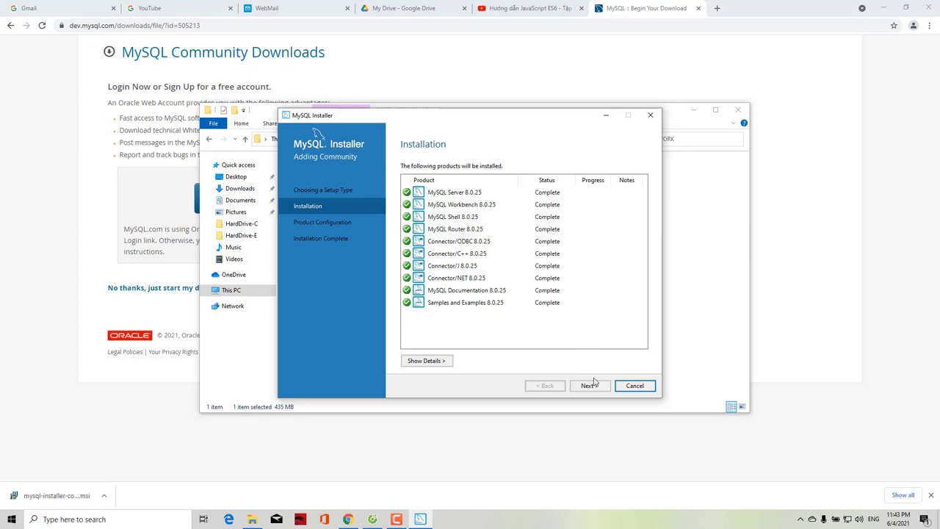
# Keep default networking and strong password authentication, and set and confirm the root password
pyautogui.click(591, 385)
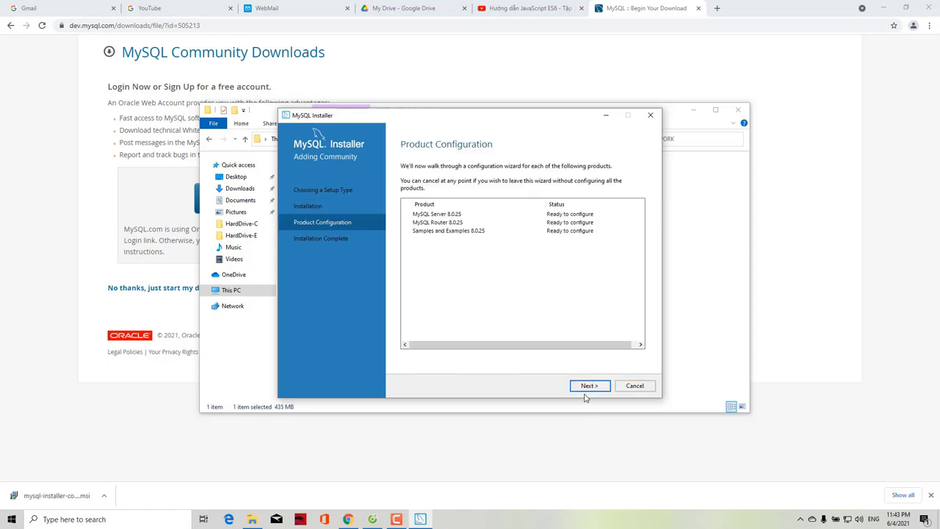
pyautogui.click(585, 387)
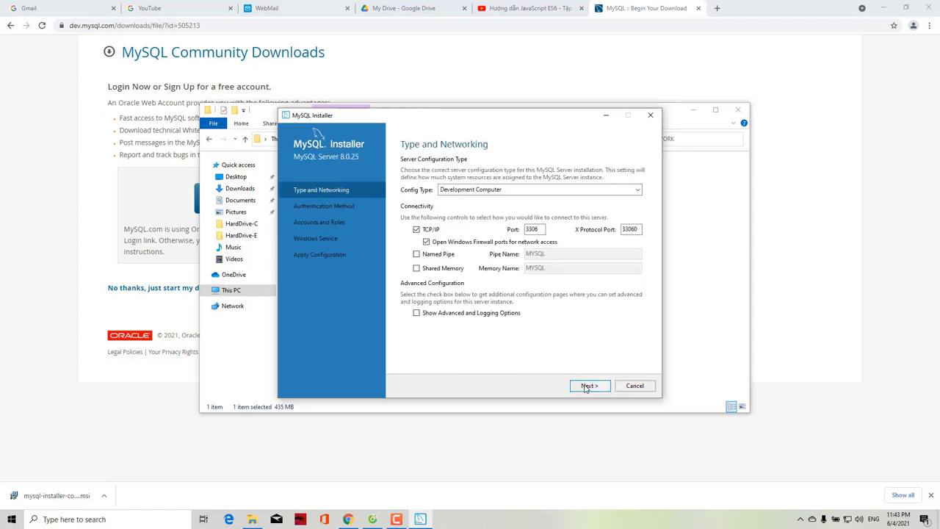
pyautogui.click(585, 387)
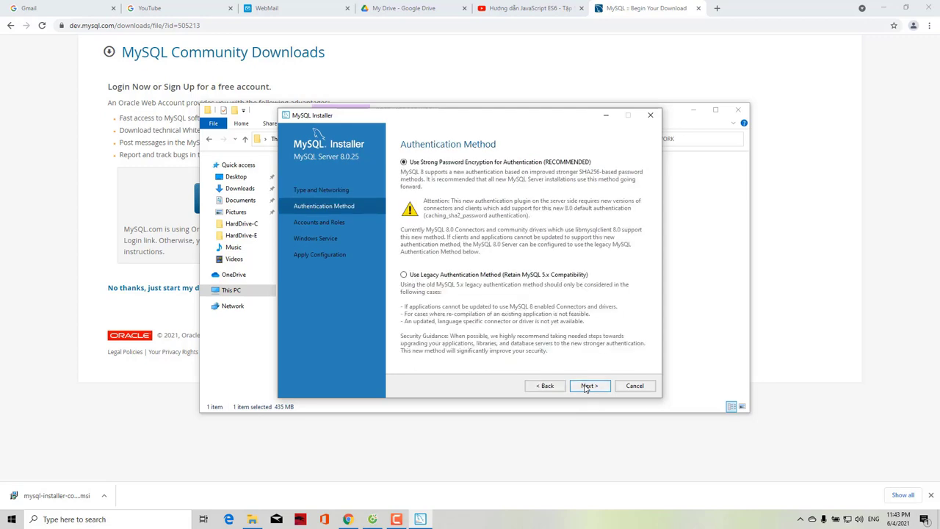
pyautogui.click(585, 387)
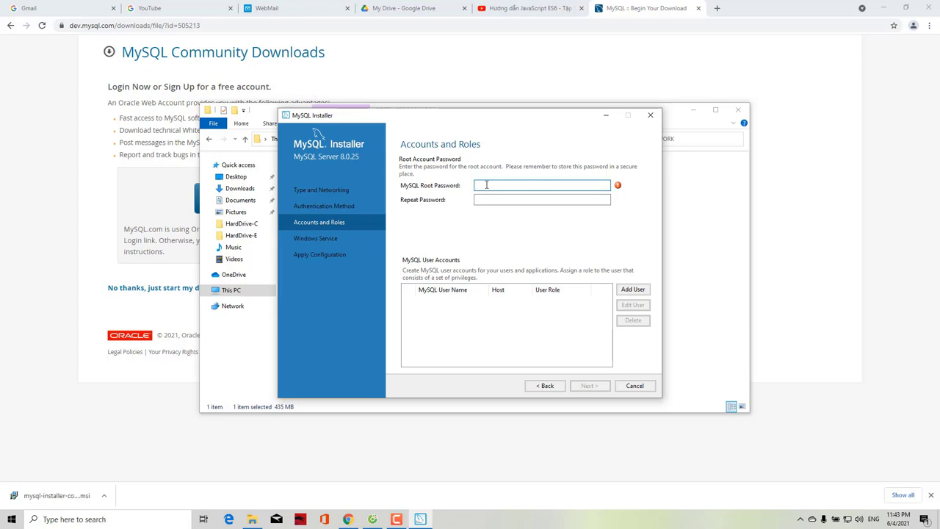
pyautogui.write('123456789')
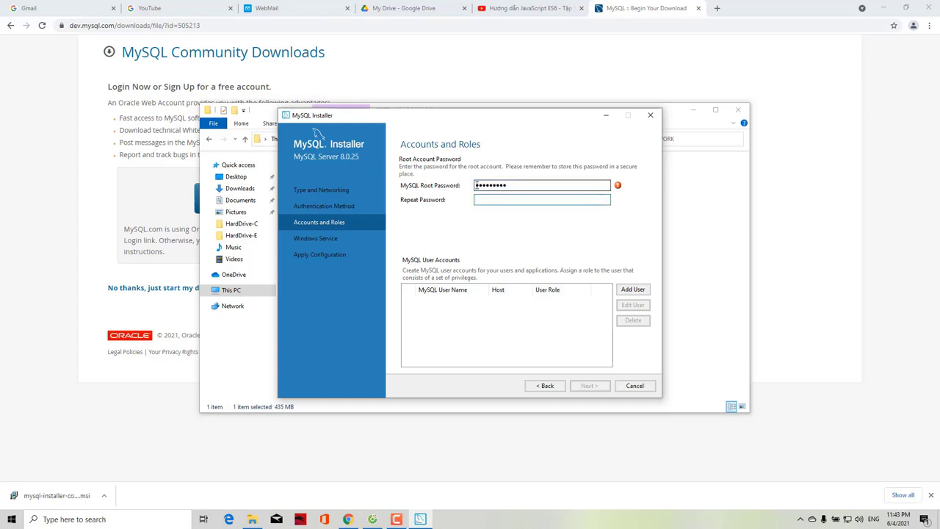
pyautogui.write('56789')
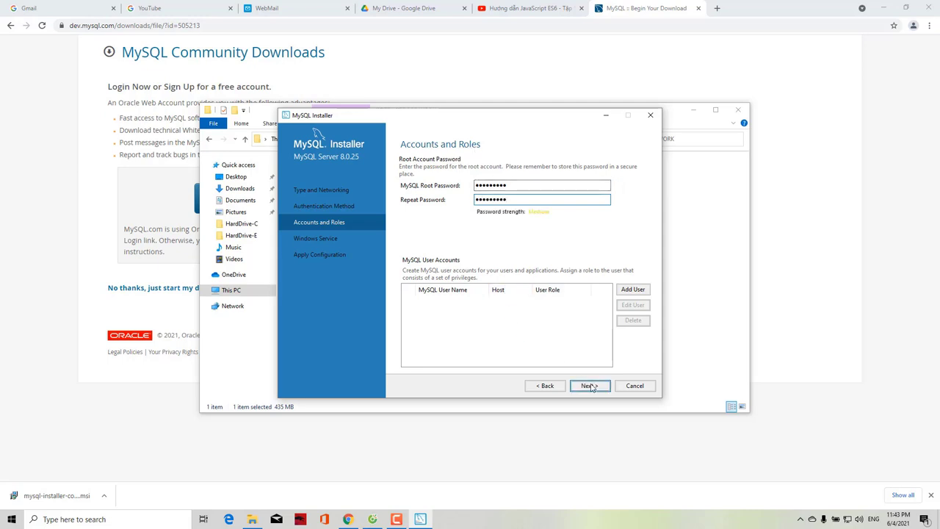
pyautogui.click(589, 385)
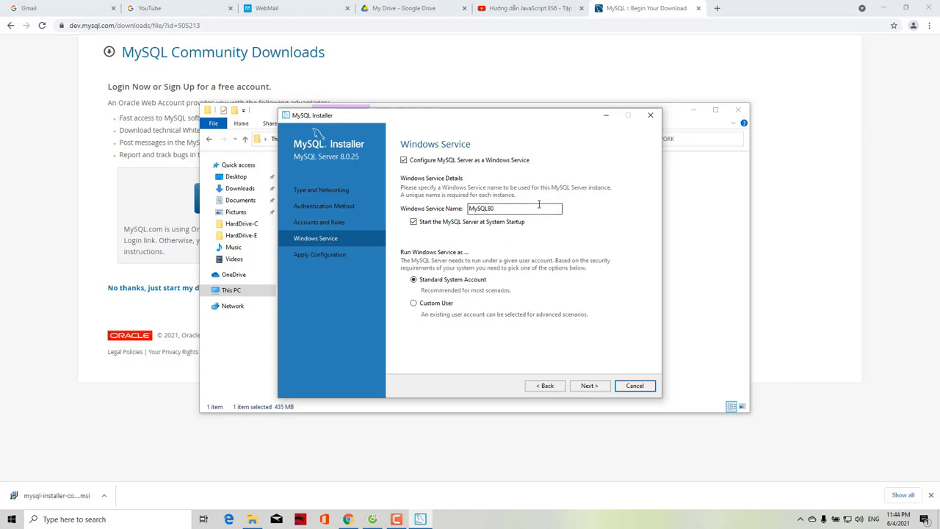
# Apply the MySQL Server 8.0.25 configuration as the MySQL80 Windows service
pyautogui.click(593, 387)
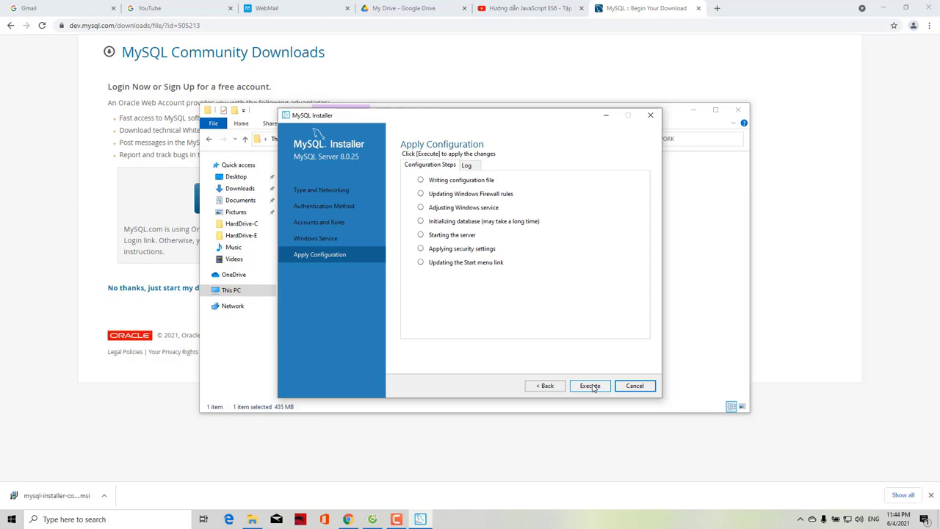
pyautogui.click(592, 386)
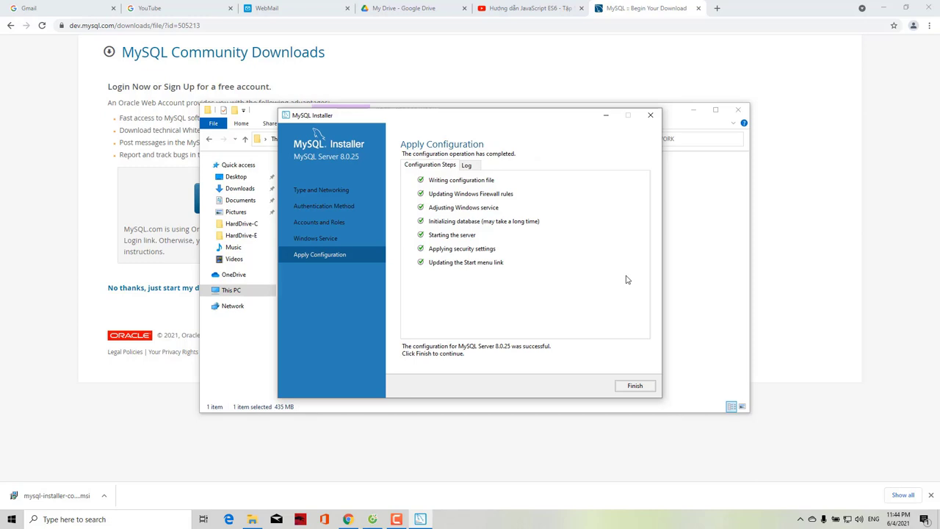
pyautogui.click(632, 386)
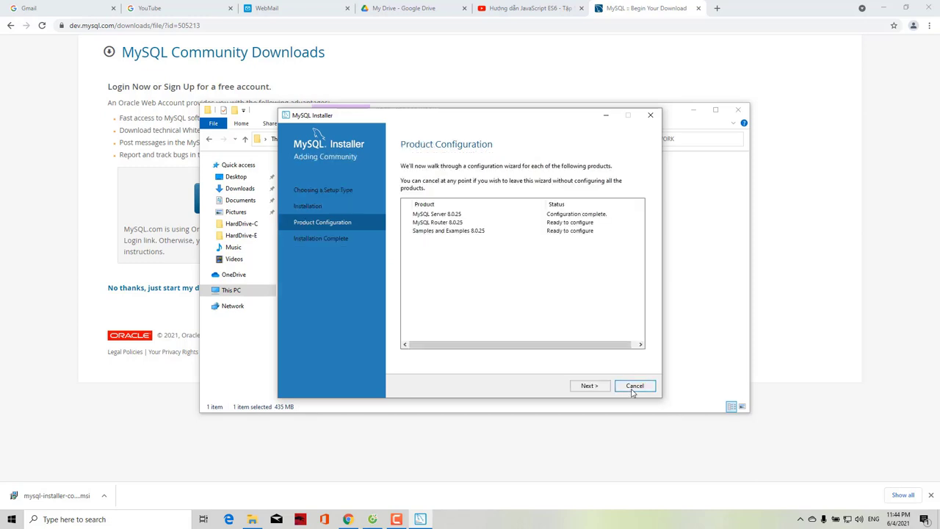
pyautogui.click(588, 386)
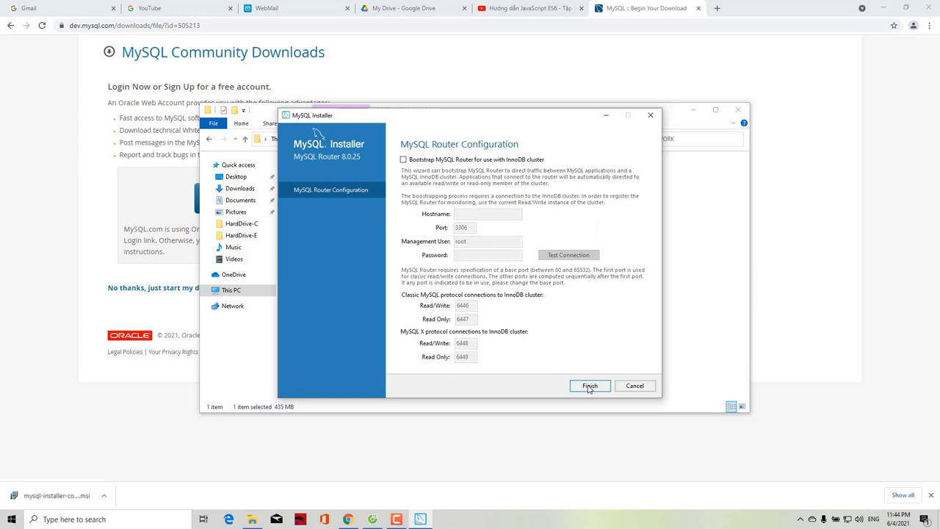
# Skip Router setup and configure Samples and Examples after verifying the root connection
pyautogui.click(587, 387)
pyautogui.click(584, 387)
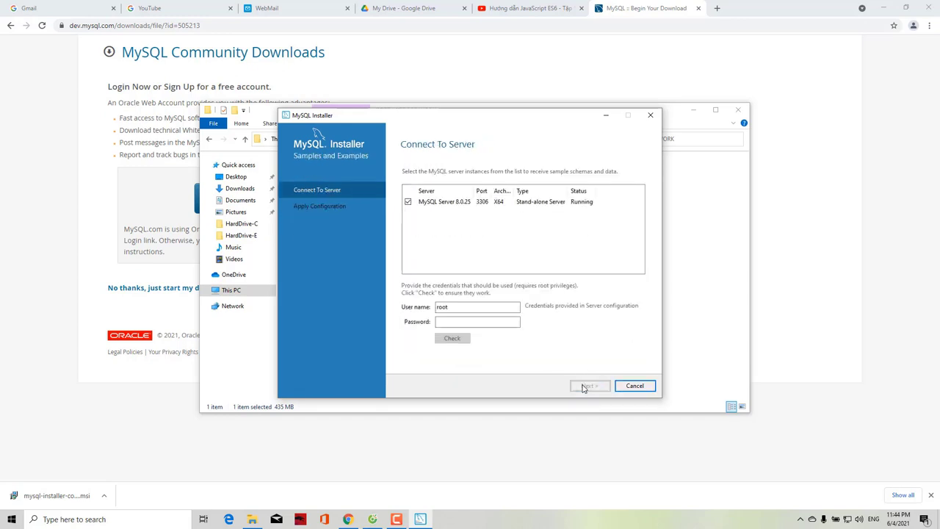
pyautogui.click(455, 321)
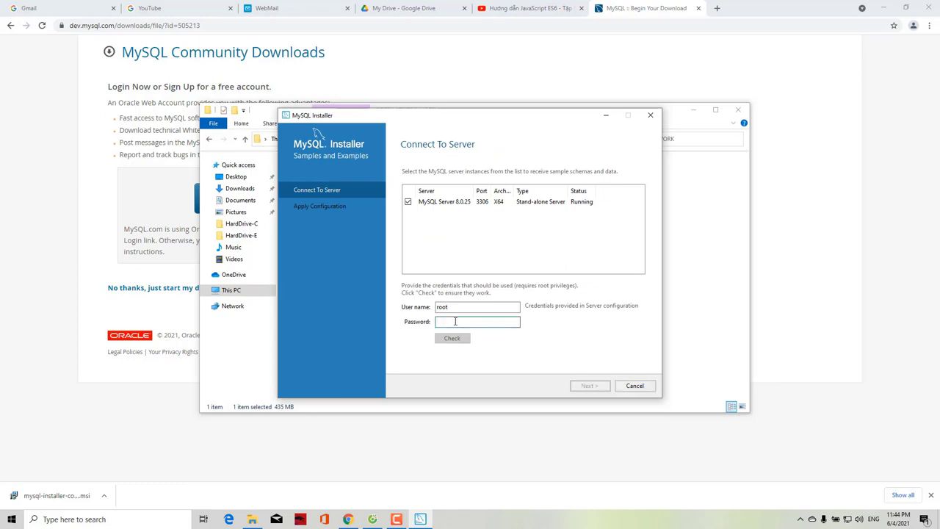
pyautogui.write('12345')
pyautogui.write('6')
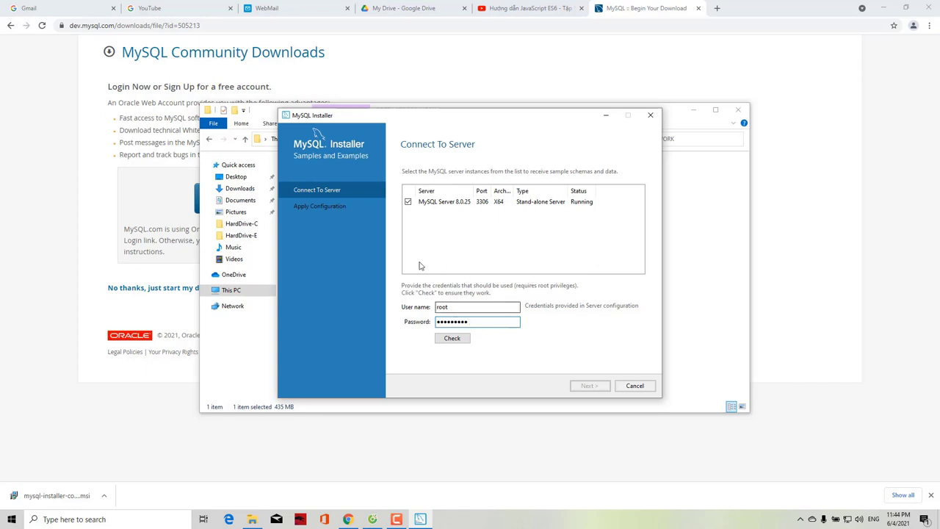
pyautogui.click(451, 339)
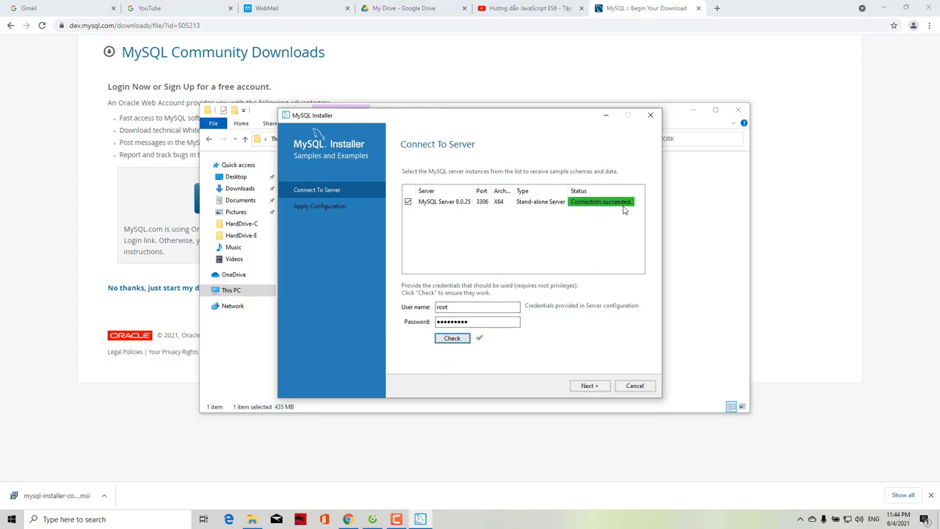
pyautogui.click(589, 385)
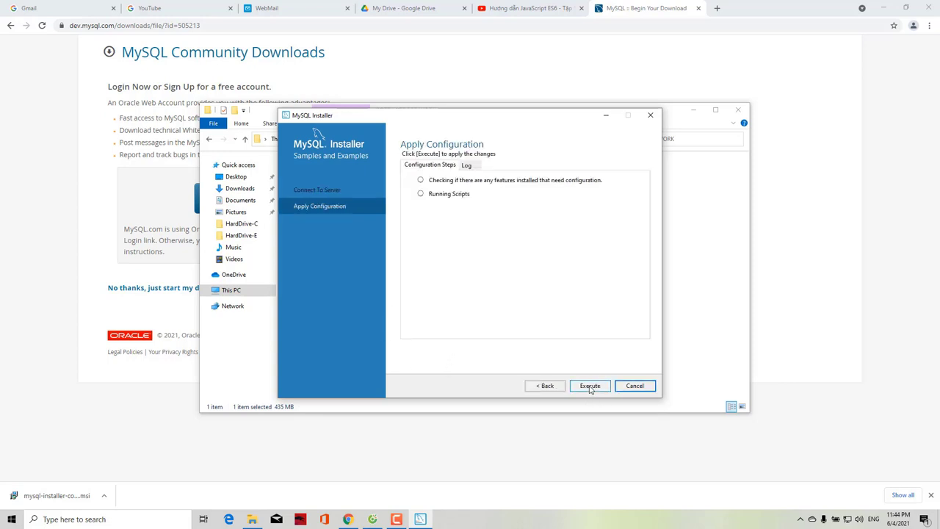
pyautogui.click(589, 387)
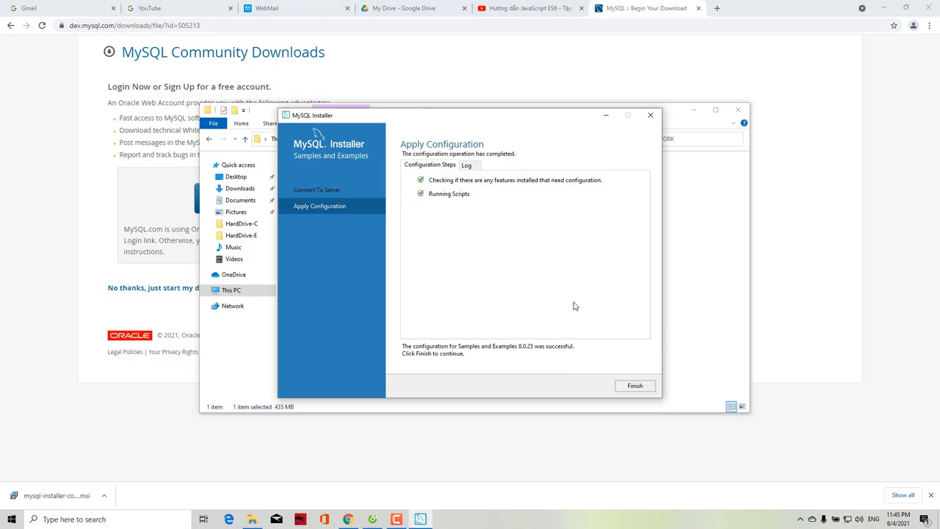
pyautogui.click(635, 383)
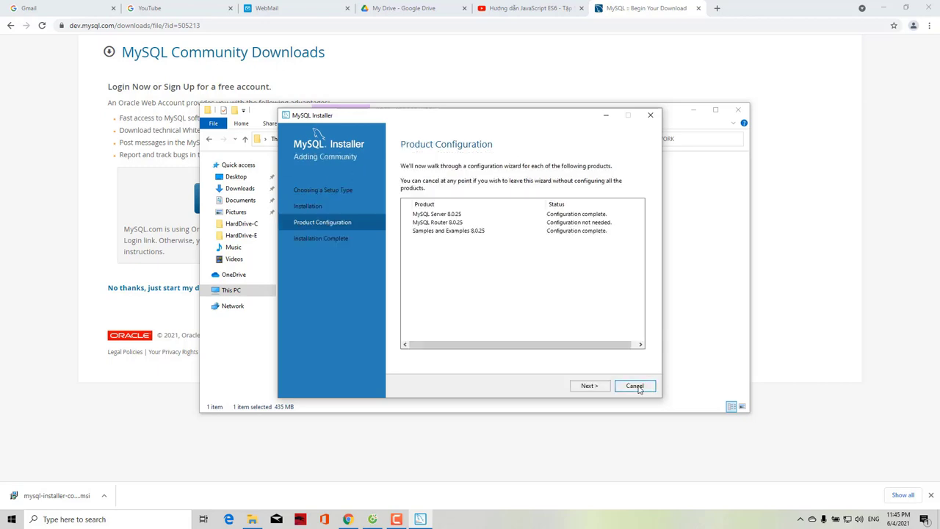
pyautogui.click(589, 387)
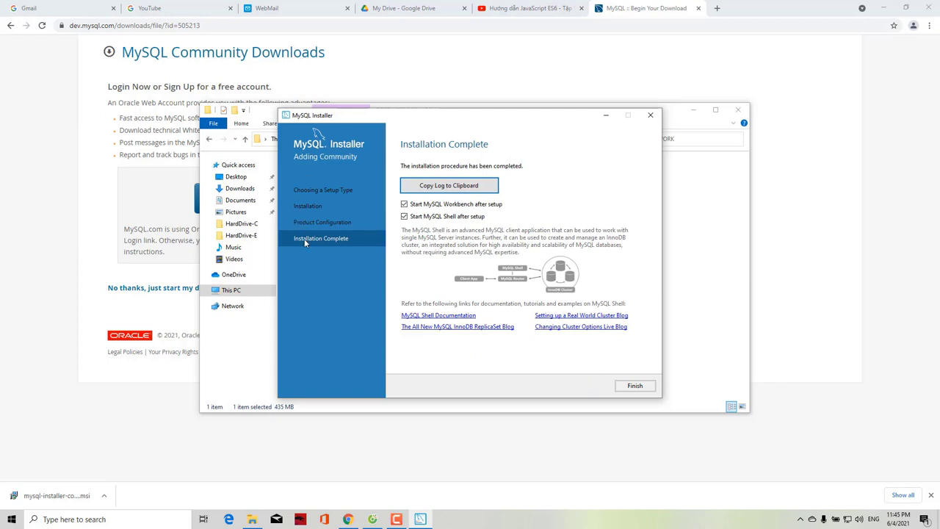
# Finish the installer with Workbench and Shell auto-launch unchecked
pyautogui.click(404, 204)
pyautogui.click(404, 217)
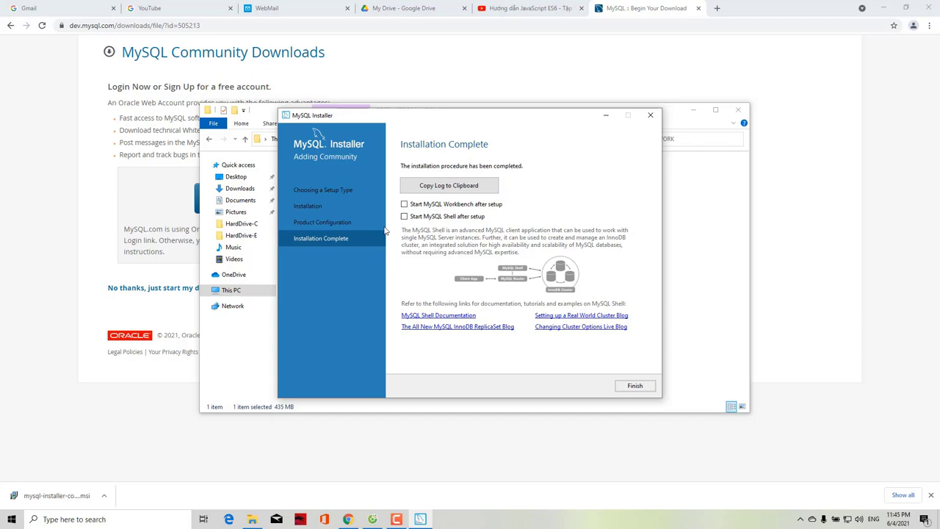
pyautogui.click(623, 390)
pyautogui.click(693, 110)
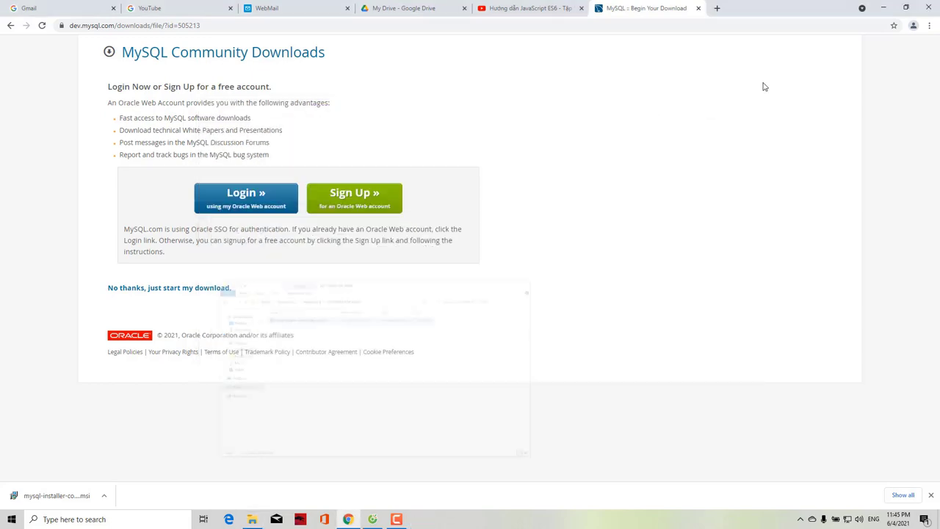
# Open the file location of MySQL Workbench from the Start menu's Recently added list
pyautogui.click(886, 7)
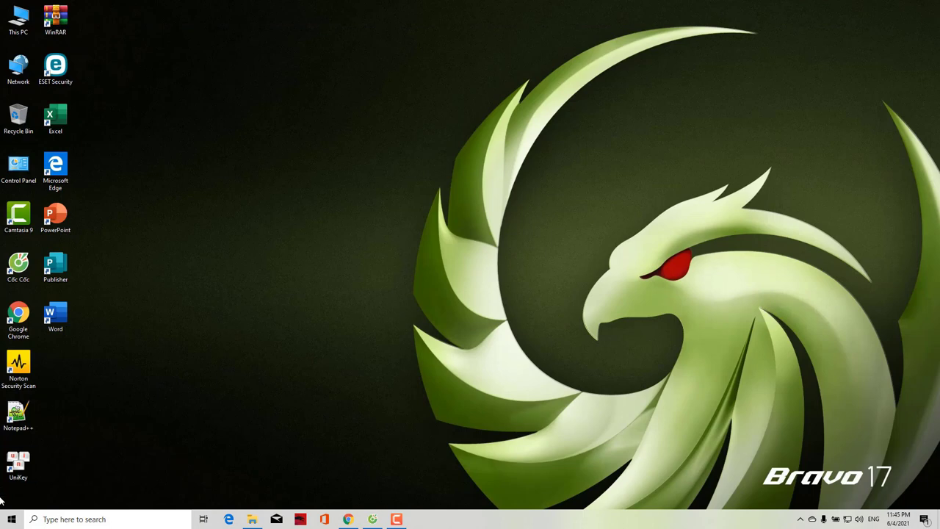
pyautogui.click(12, 519)
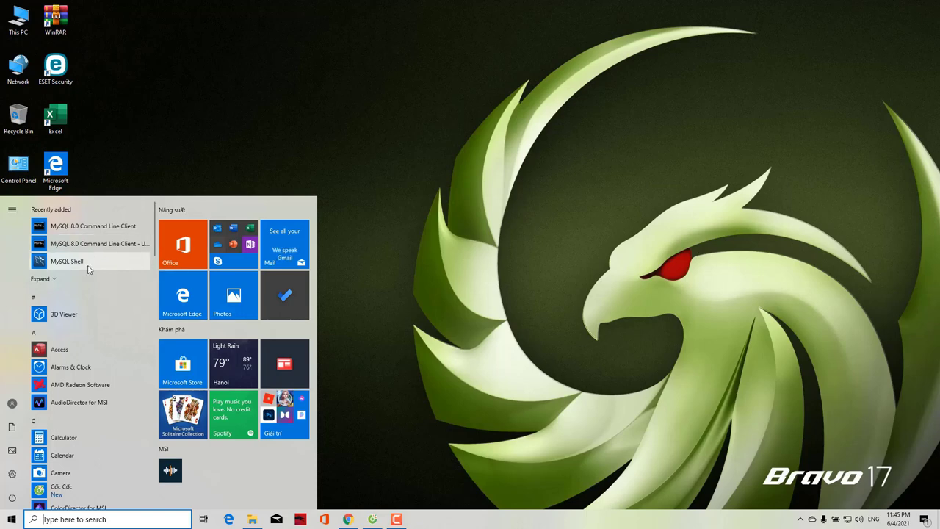
pyautogui.scroll(-3, 153, 250)
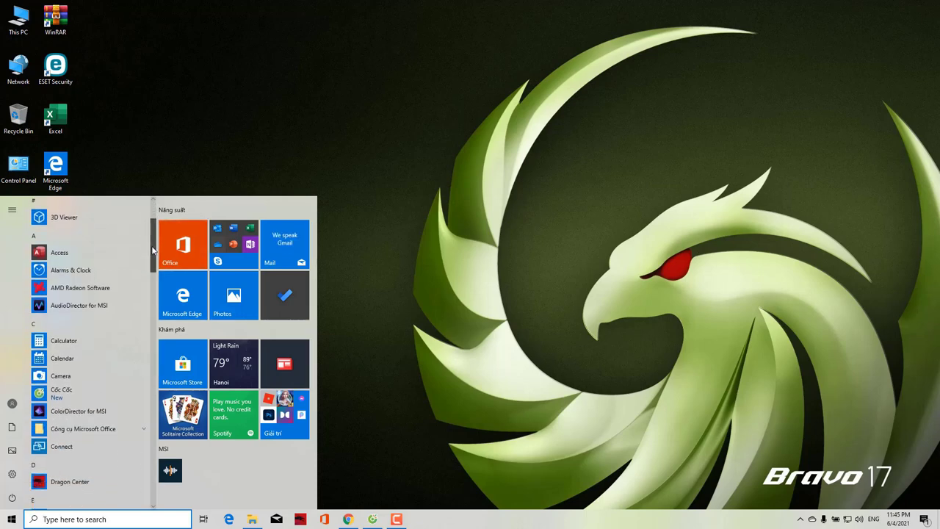
pyautogui.scroll(3, 153, 249)
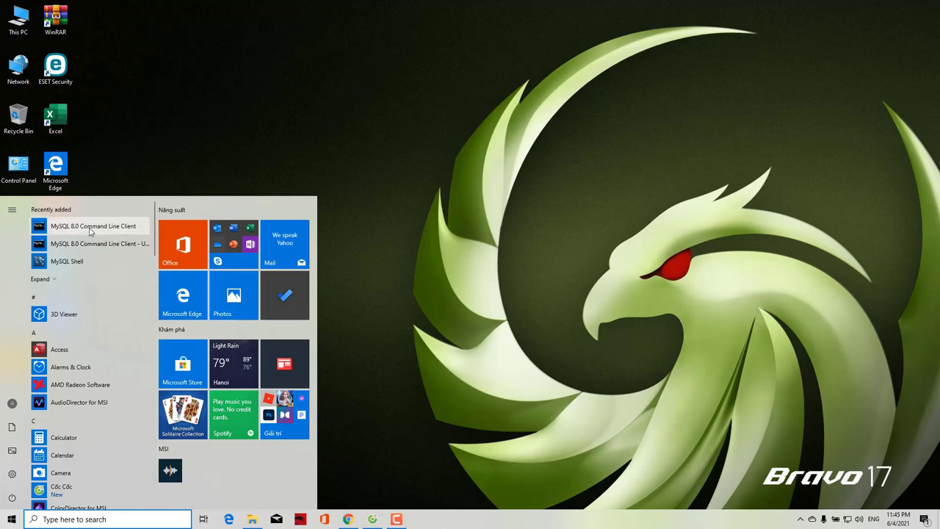
pyautogui.click(57, 279)
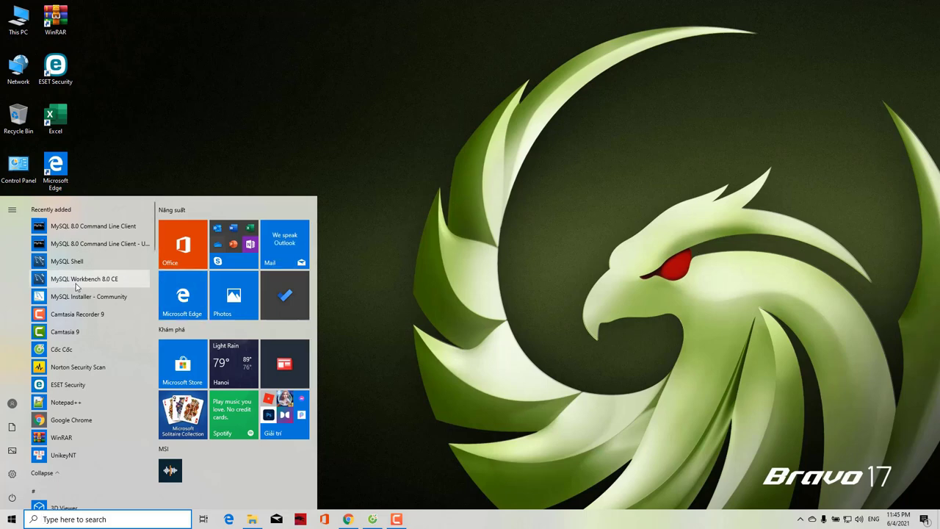
pyautogui.rightClick(76, 285)
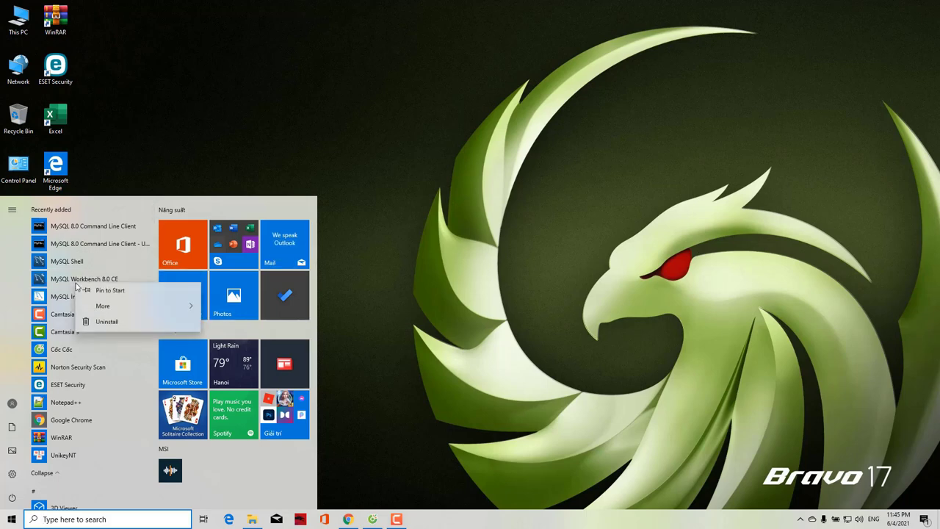
pyautogui.click(133, 310)
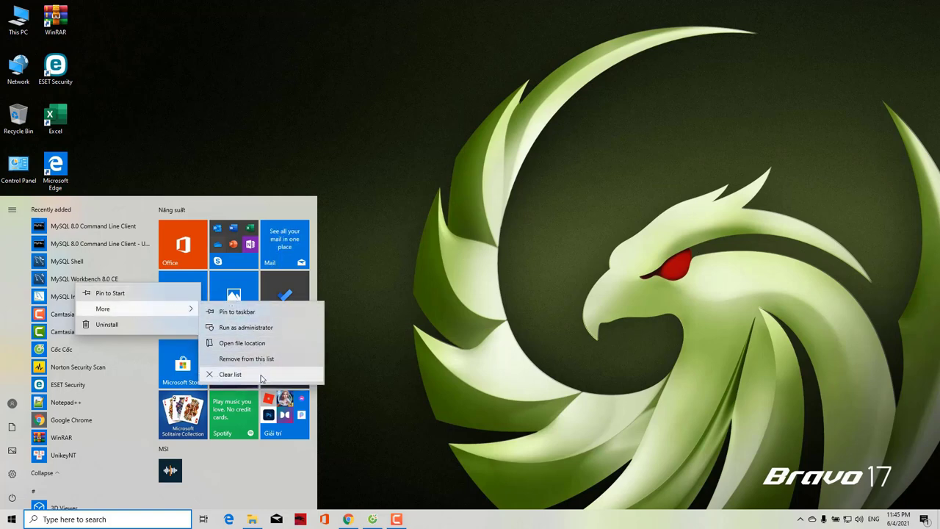
pyautogui.click(249, 345)
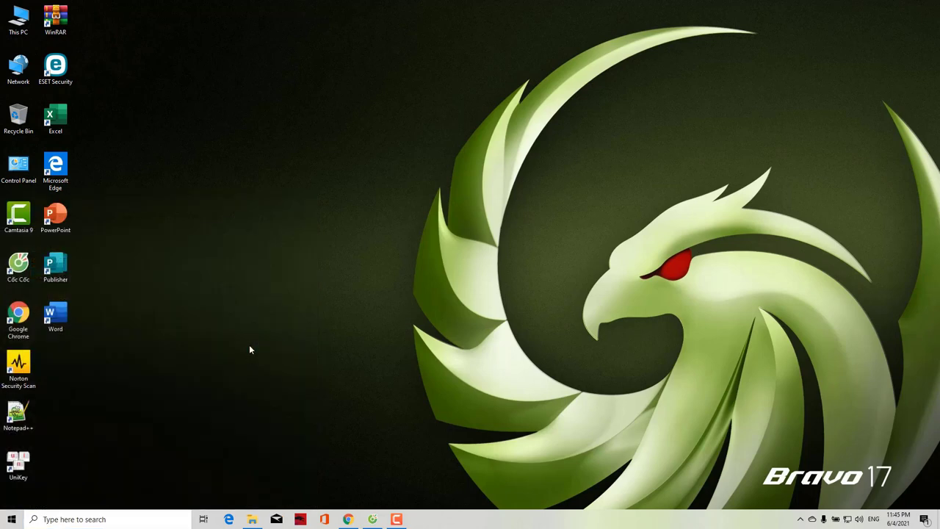
# Send the Workbench shortcut to the desktop and refresh the desktop to show it
pyautogui.rightClick(372, 231)
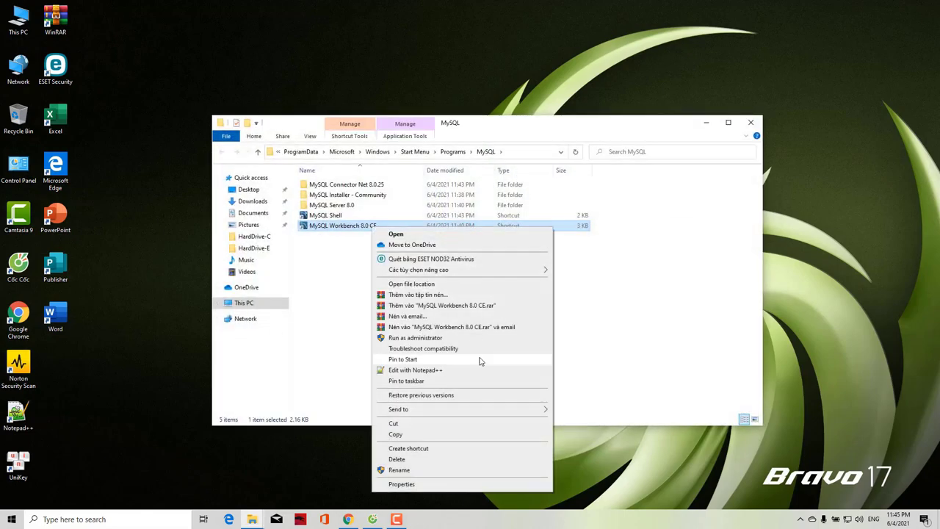
pyautogui.moveTo(489, 411)
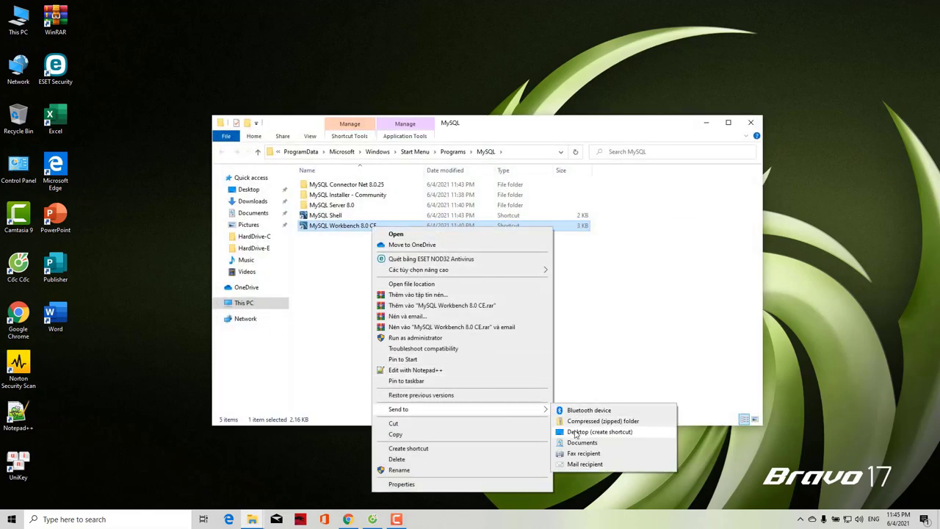
pyautogui.click(580, 432)
pyautogui.click(709, 123)
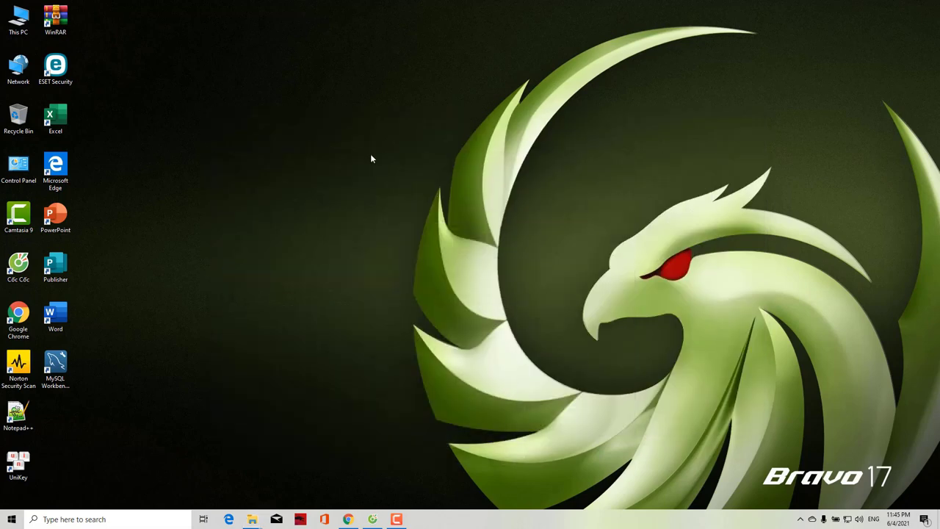
pyautogui.rightClick(371, 152)
pyautogui.click(389, 179)
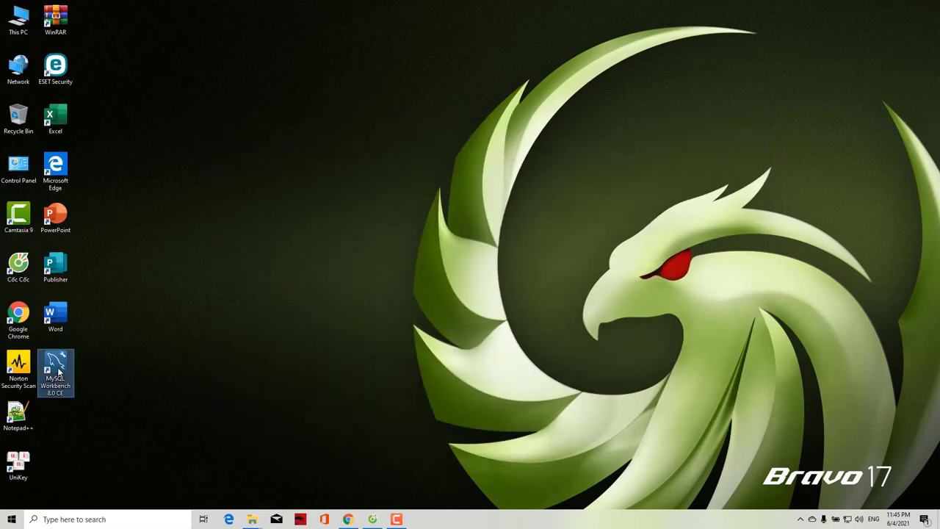
pyautogui.rightClick(58, 373)
# Launch Workbench maximized and connect to Local instance MySQL80 with the root password
pyautogui.click(93, 115)
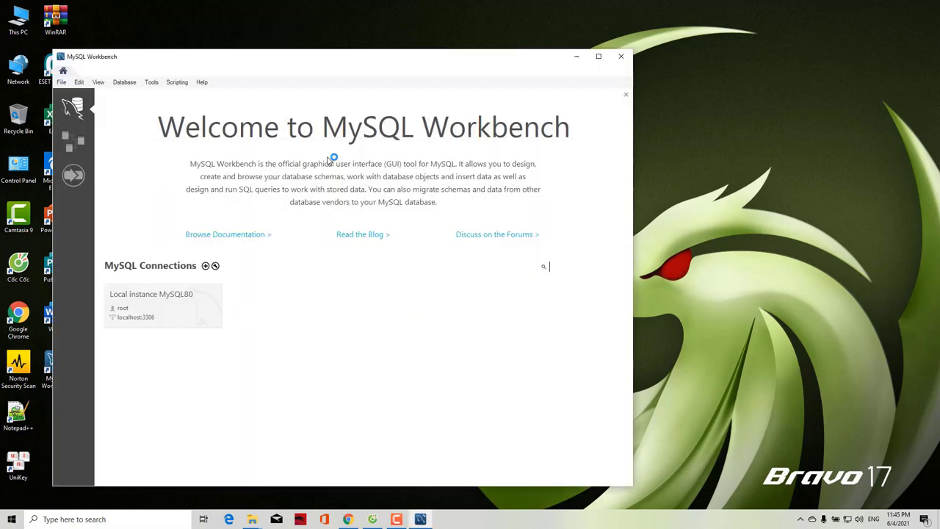
pyautogui.click(599, 56)
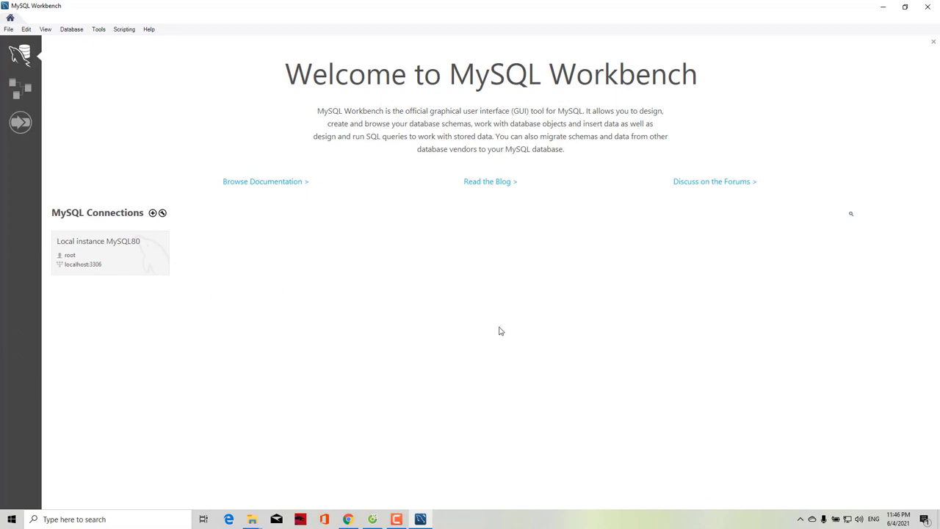
pyautogui.click(104, 261)
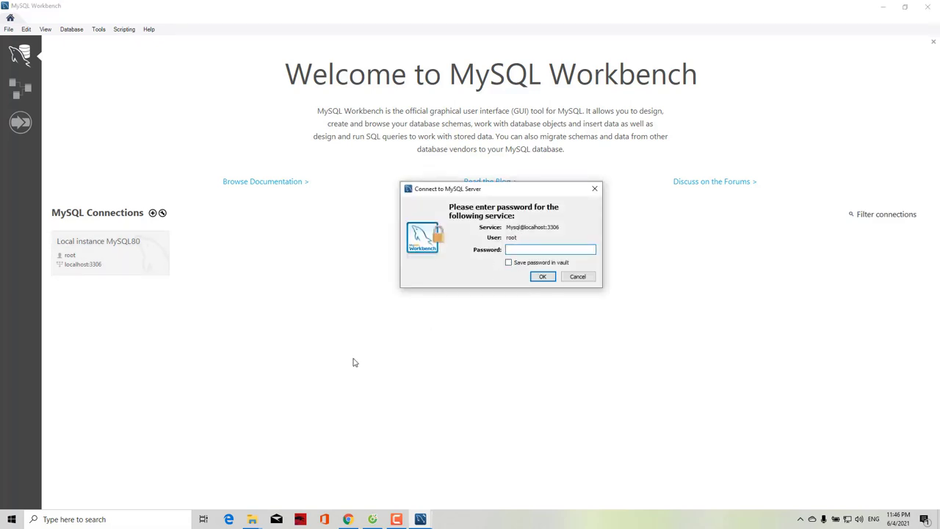
pyautogui.write('*******')
pyautogui.click(540, 276)
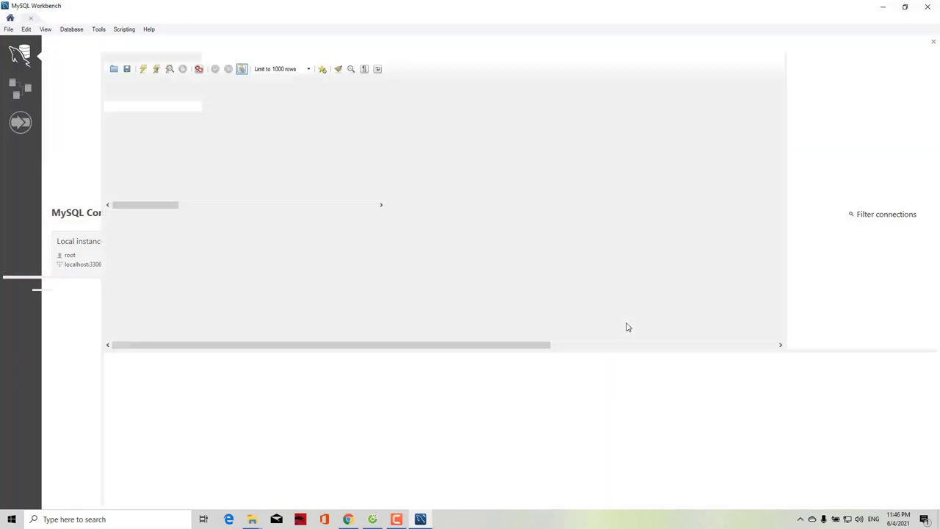